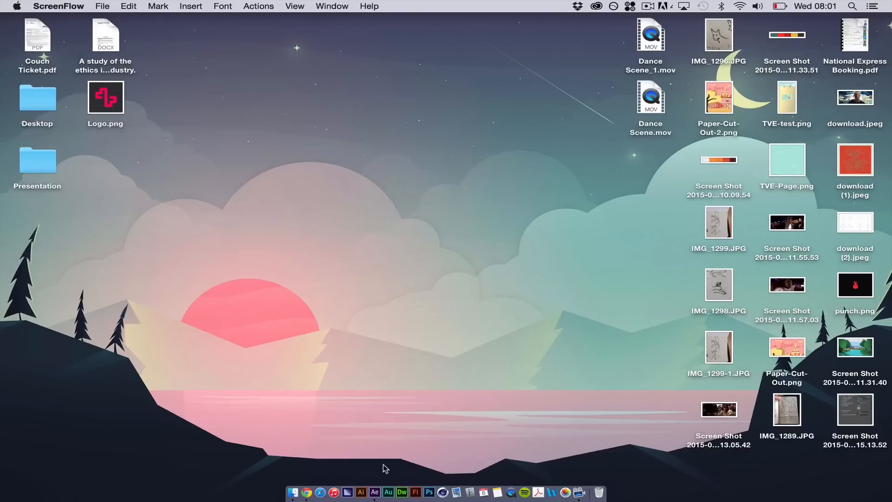
Open After Effects and create a new HDTV 1080 24 composition, 1920 x 1080 px, 0:00:10:07 long, with a white background
click(375, 492)
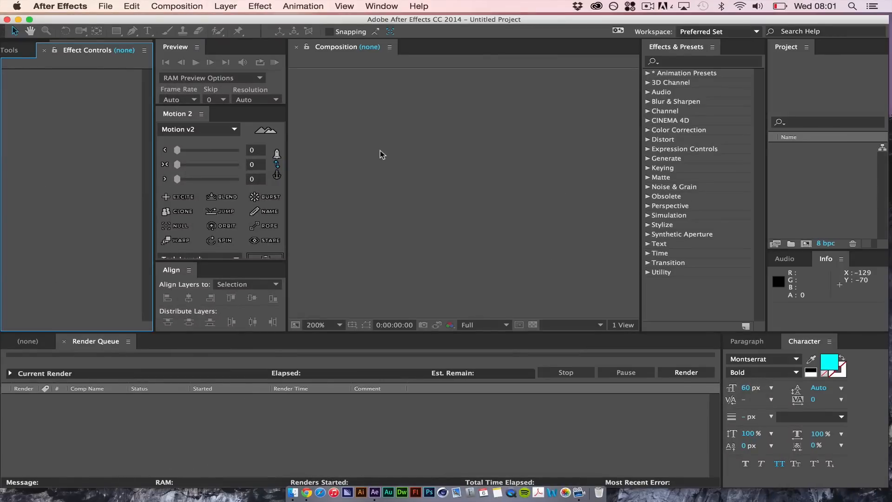
click(185, 5)
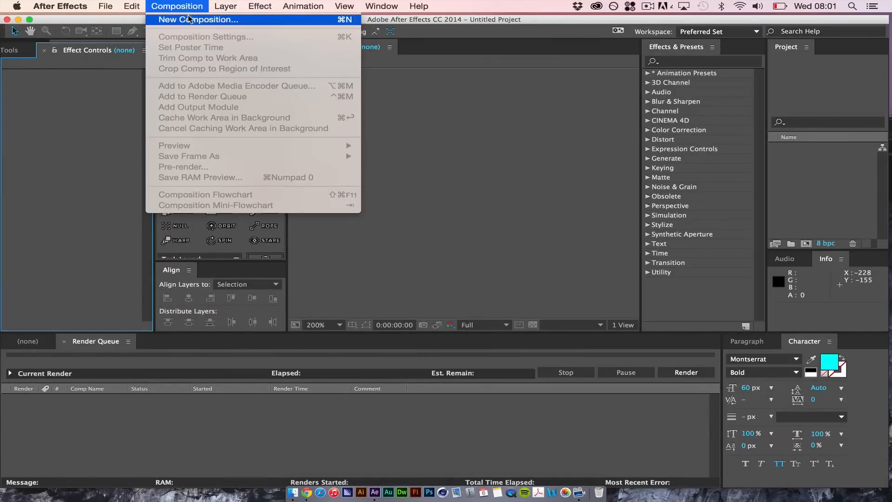
click(191, 19)
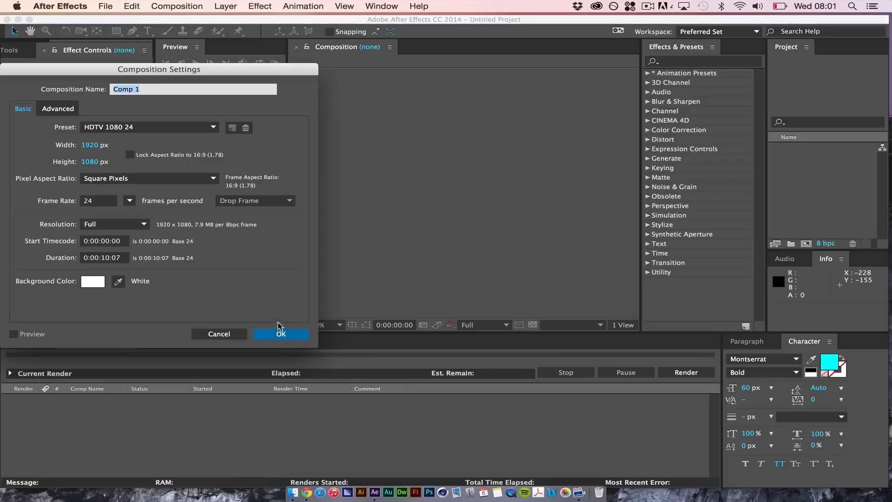
click(282, 334)
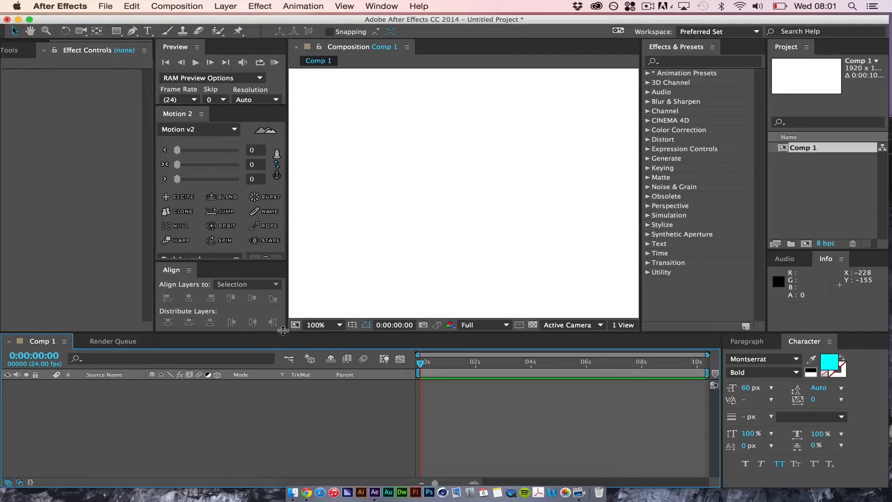
click(428, 264)
key(comma)
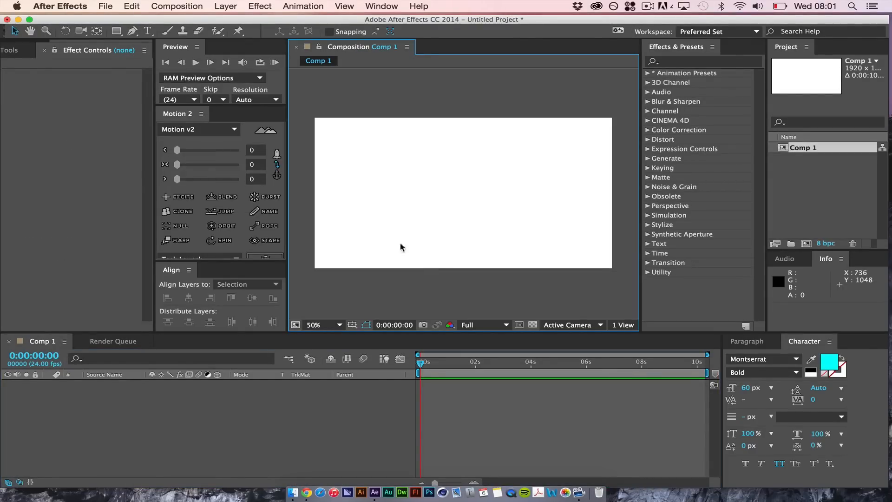
Draw a yellow rectangle shape without a stroke near the middle of the composition
click(116, 30)
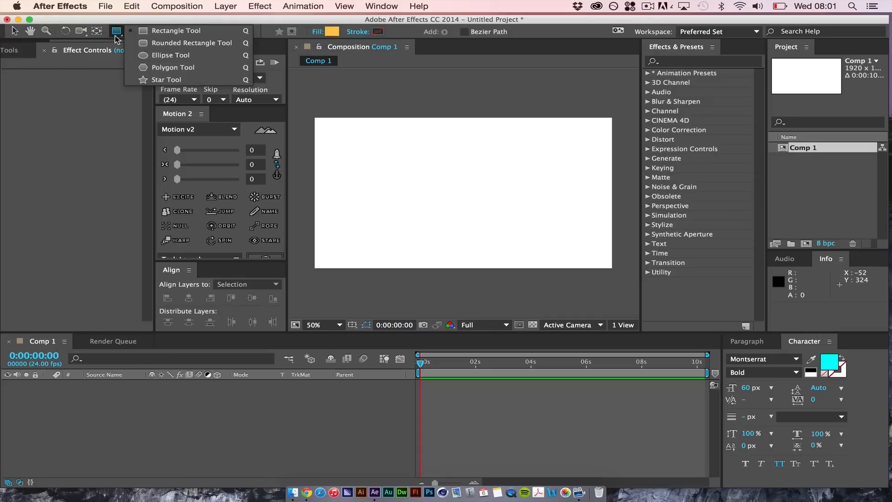
click(152, 33)
click(417, 170)
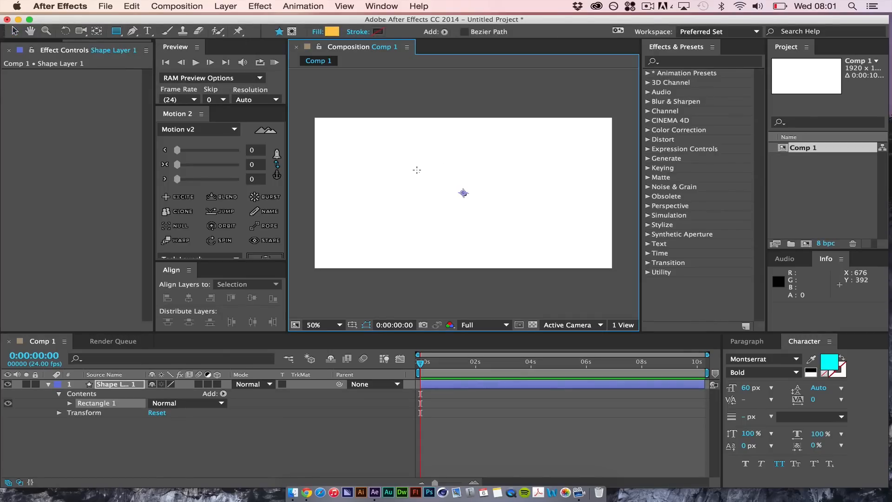
drag(417, 170, 480, 227)
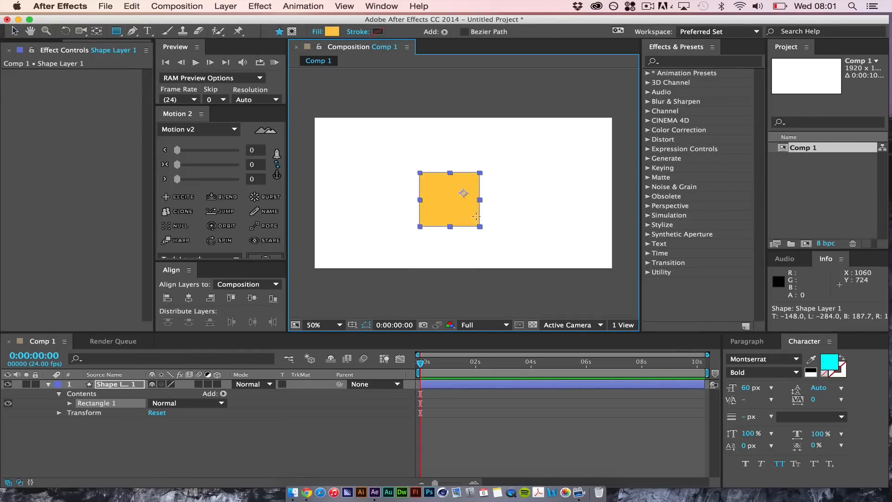
Centre the rectangle's anchor point and align the layer to the composition's horizontal and vertical centre
click(278, 164)
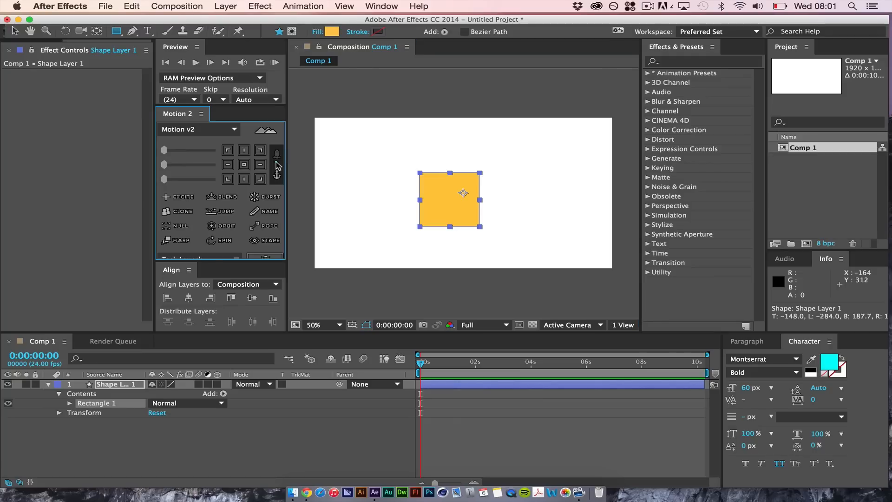
click(244, 166)
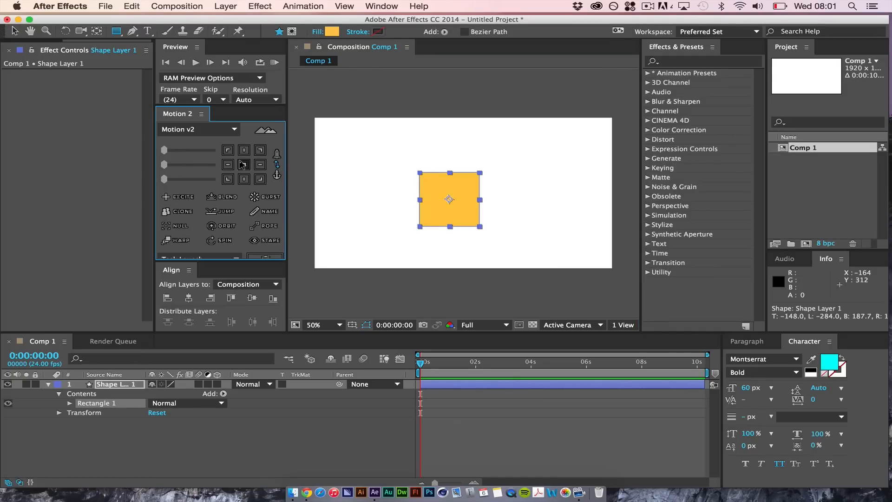
click(189, 298)
click(252, 298)
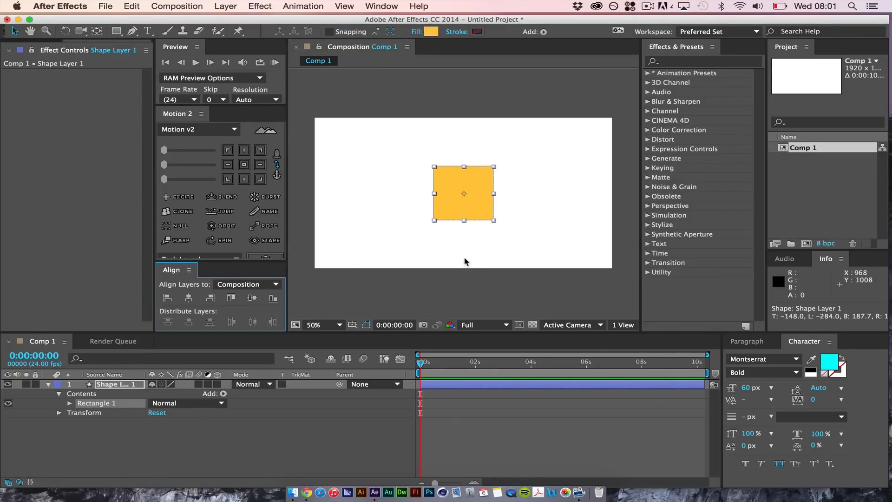
Separate the shape layer's Position into X and Y dimensions
click(120, 385)
key(p)
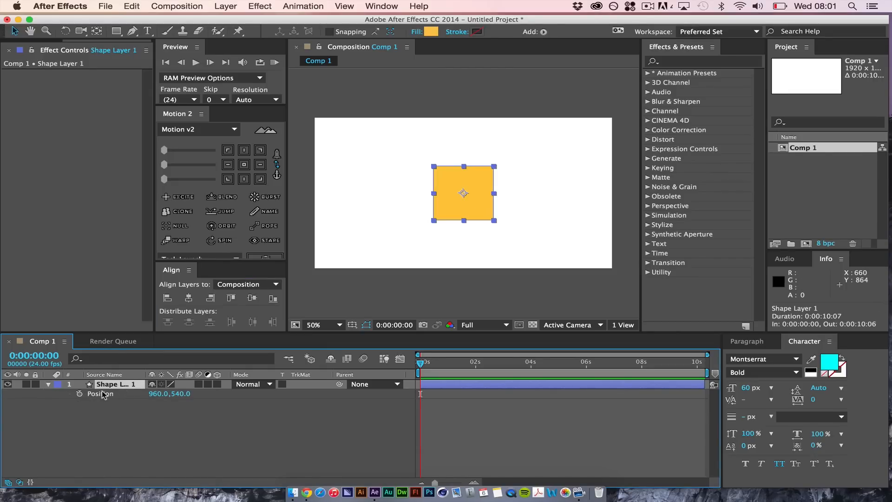
right_click(103, 395)
click(125, 397)
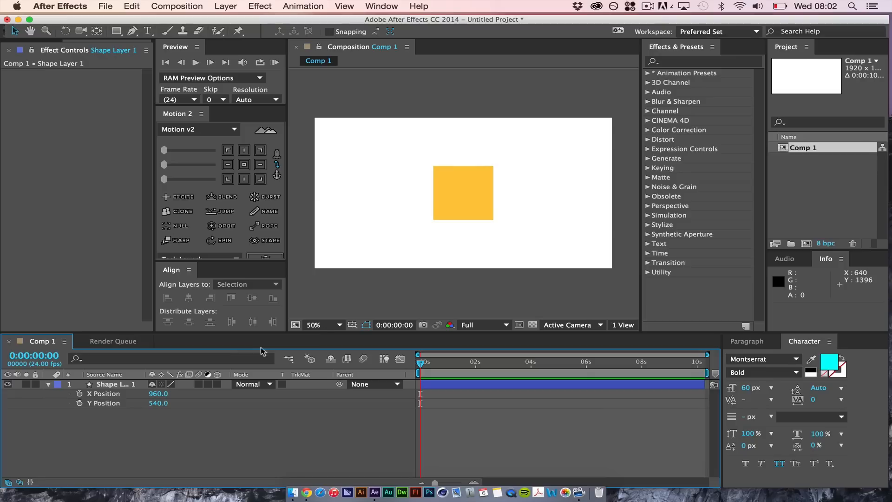
Keyframe the Y Position at 0:00:00:00 and move the rectangle straight down to a Y Position of 780
click(79, 403)
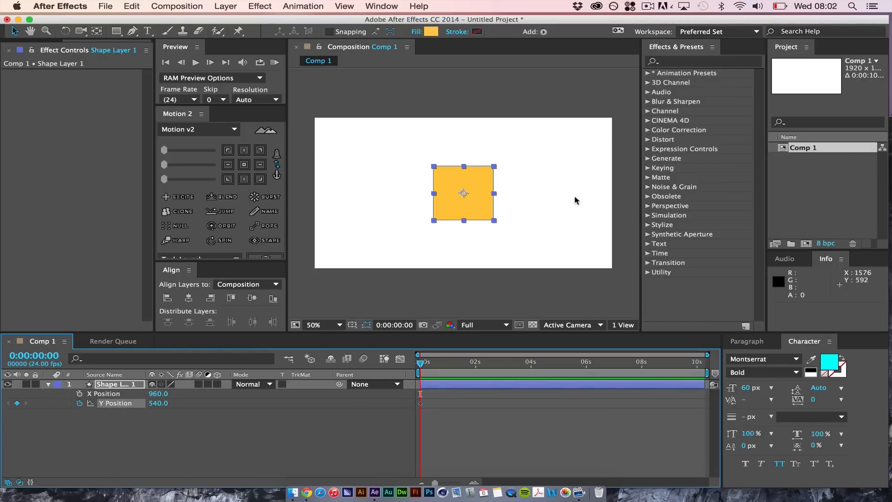
click(476, 195)
drag(474, 192, 482, 229)
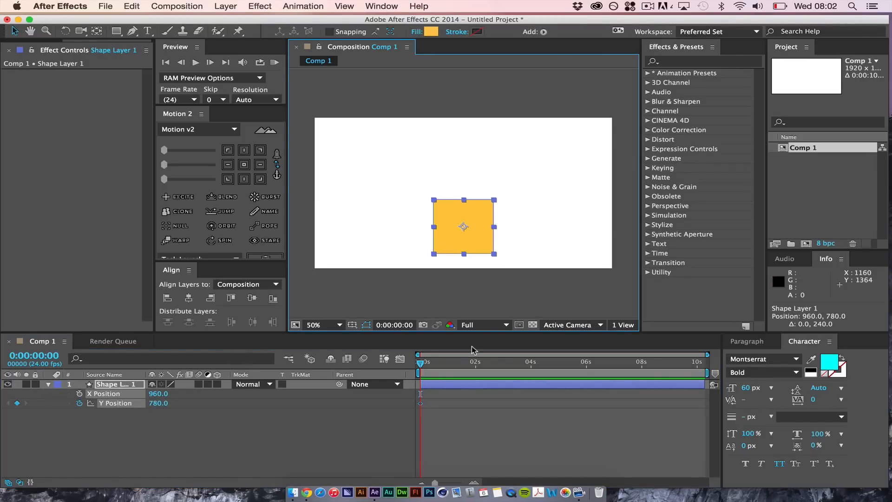
At 0:00:04:00, keyframe the Y Position at -272 so the rectangle moves above the frame
click(530, 366)
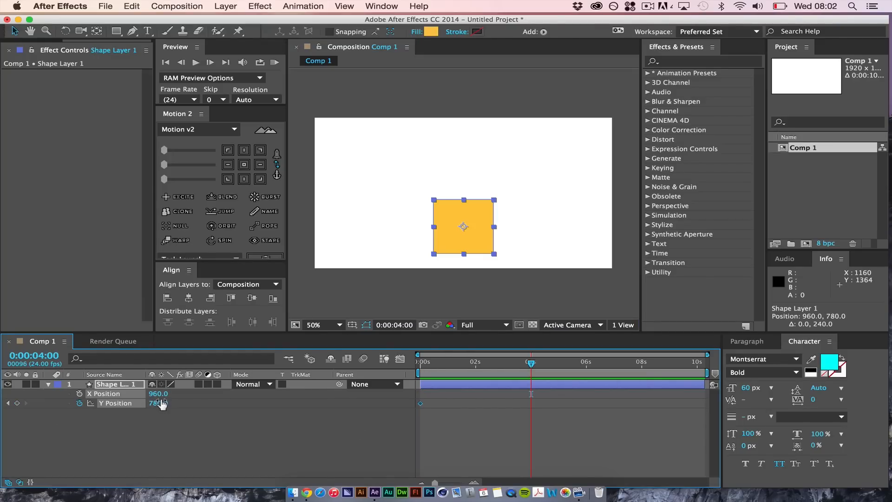
drag(159, 403, 38, 389)
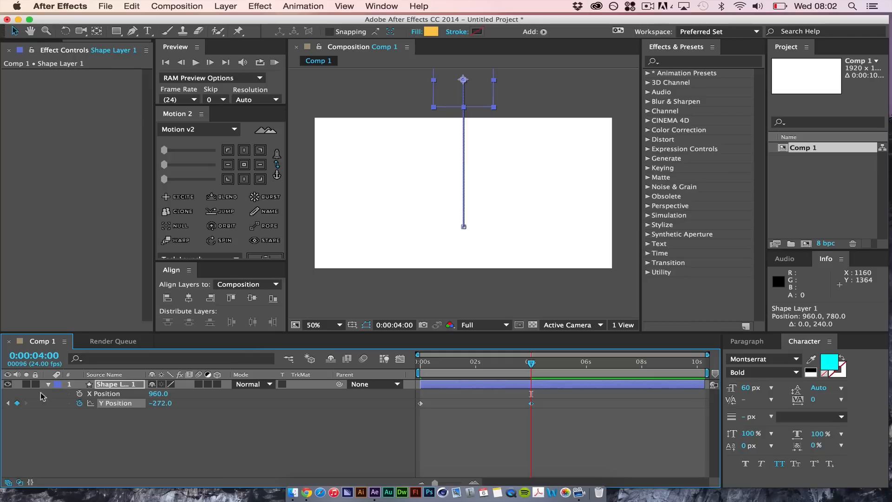
click(446, 410)
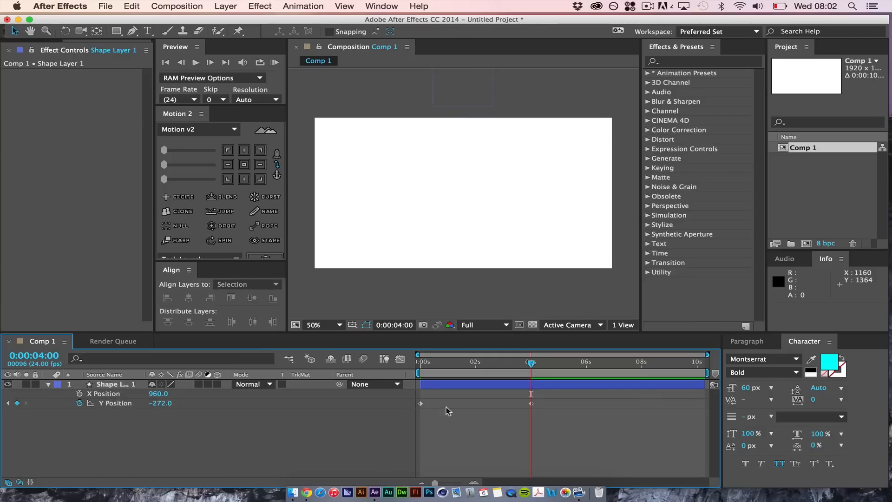
Ease the first Y Position keyframe in the Graph Editor and lengthen its outgoing handle to about two seconds
click(421, 402)
click(400, 358)
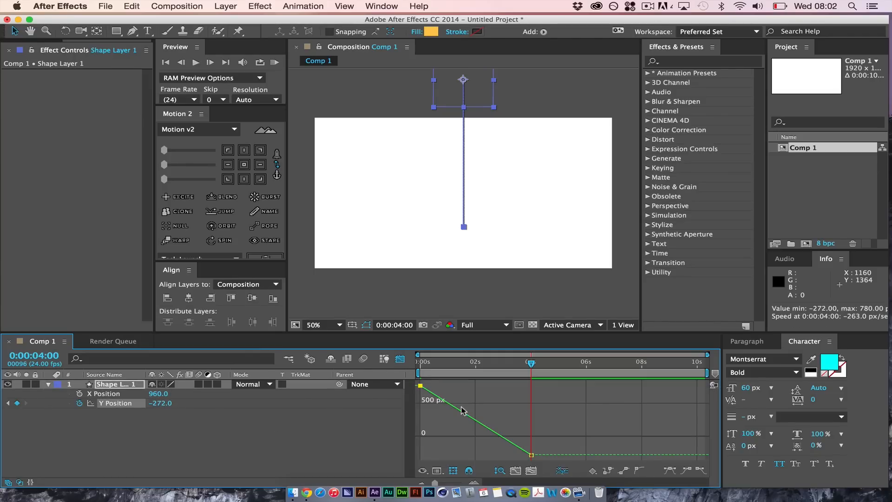
click(688, 472)
drag(458, 385, 476, 385)
Ease the last Y Position keyframe, adjust its incoming handle, and close the Graph Editor
click(532, 453)
click(532, 455)
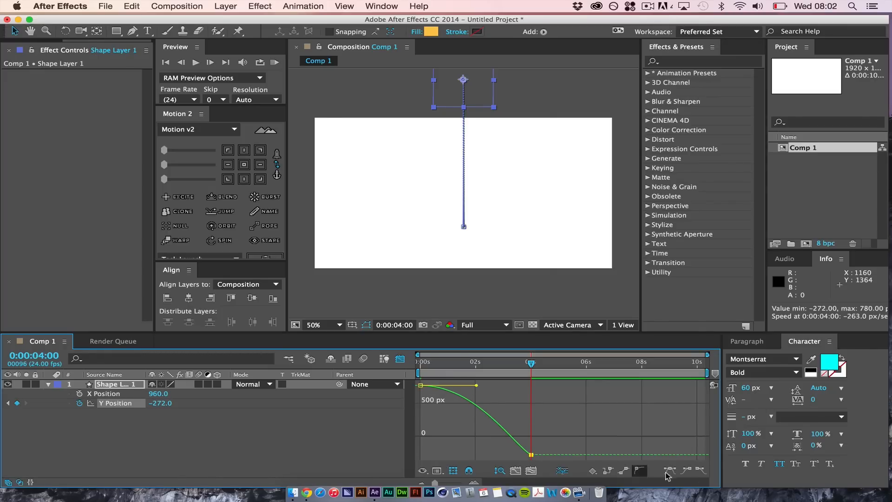
click(688, 471)
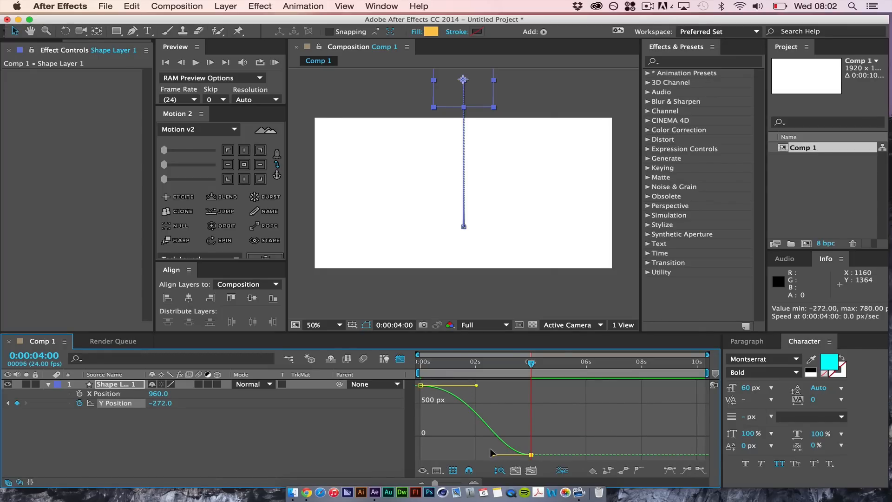
drag(489, 453, 493, 408)
click(231, 431)
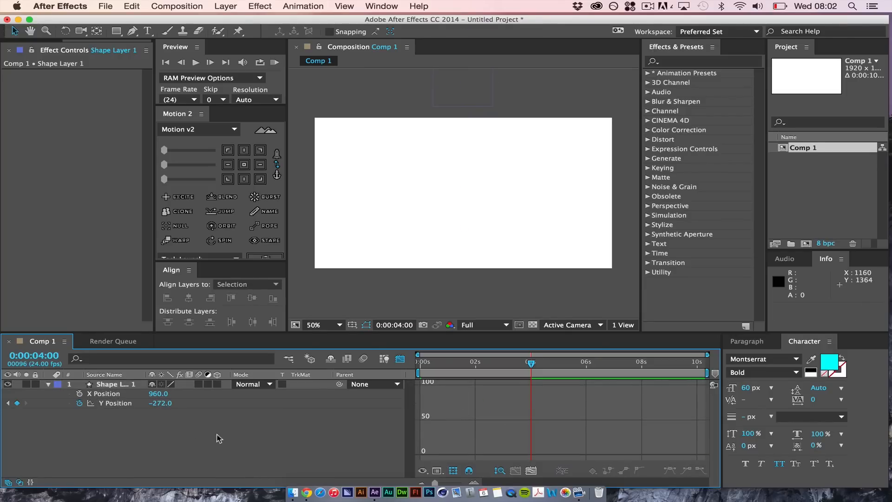
click(400, 358)
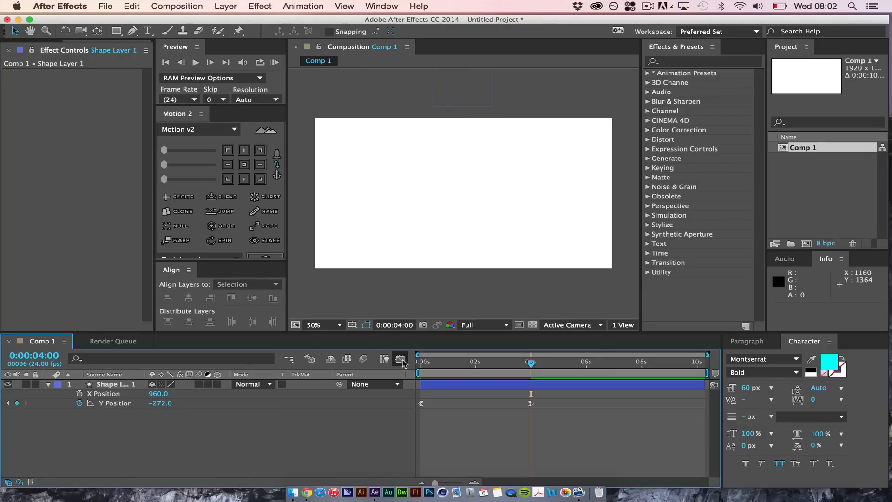
Preview the upward movement and shorten it by moving the last Y Position keyframe to 0:00:01:23
key(KP_0)
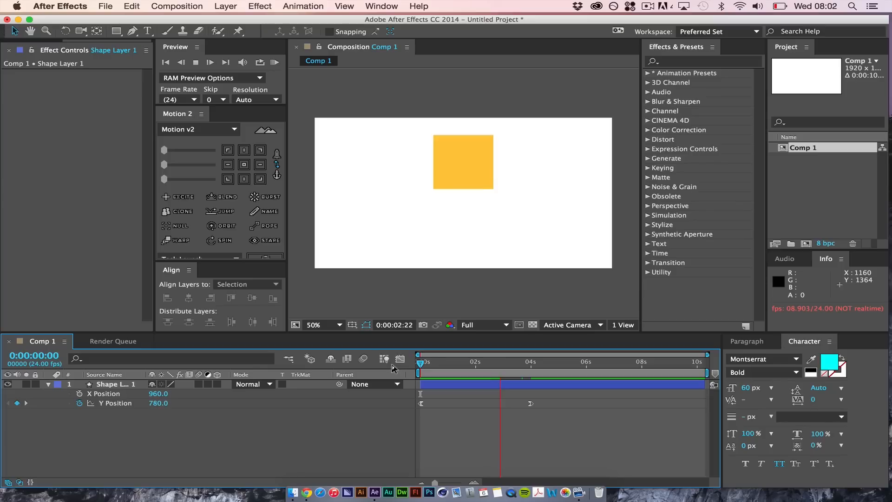
key(space)
drag(530, 403, 474, 403)
click(475, 369)
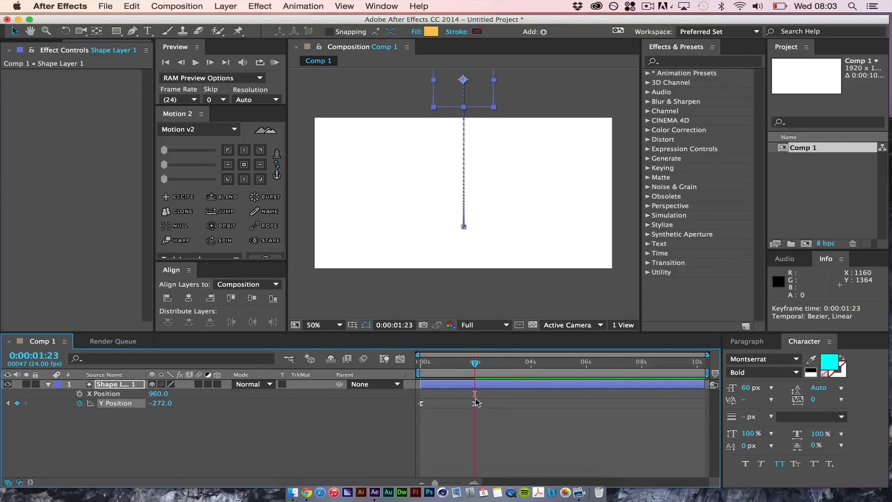
click(446, 432)
Return to the start of the timeline and add the expression wiggle(20,100) to the X Position
drag(475, 363, 366, 367)
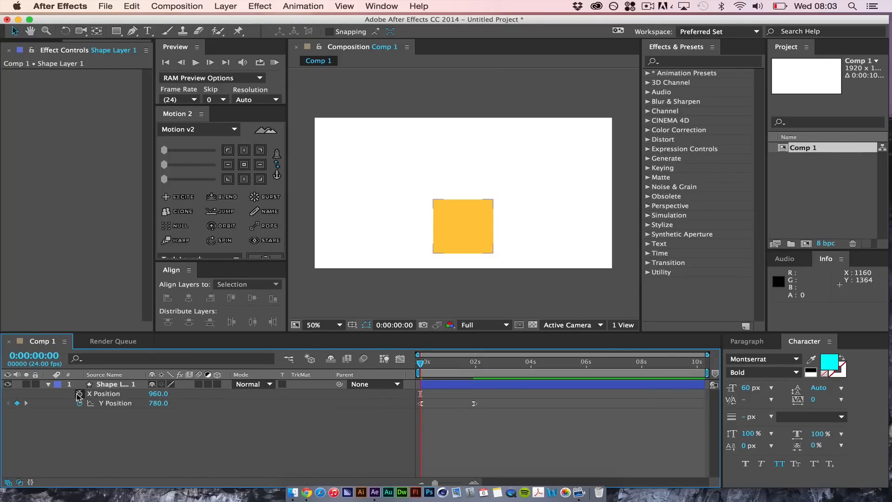
alt+click(78, 394)
text(wiggle(20,100)
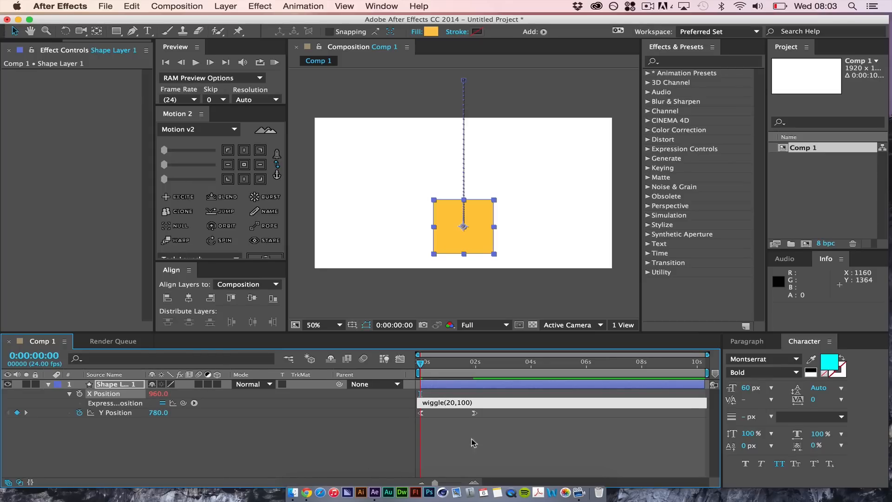
click(512, 435)
Preview the wiggling movement and end the work area at 0:00:02:12
key(space)
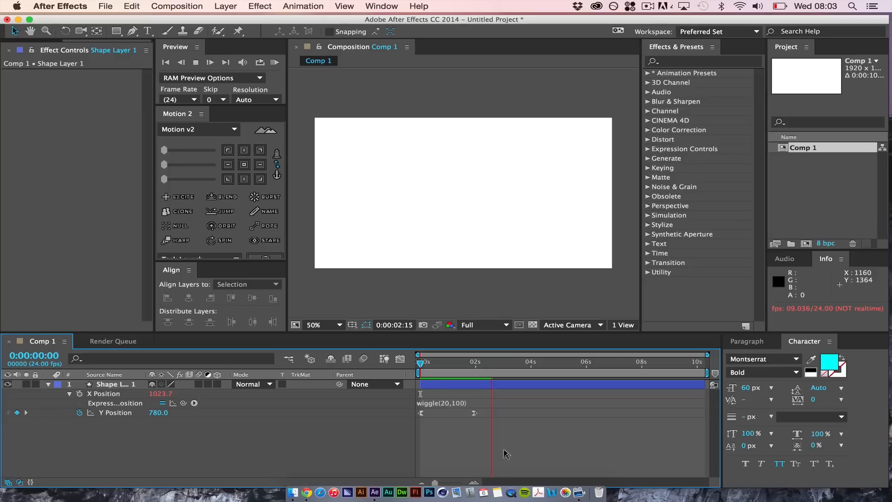
key(space)
mouse_move(491, 365)
mouse_down()
mouse_move(418, 371)
mouse_move(486, 381)
mouse_up()
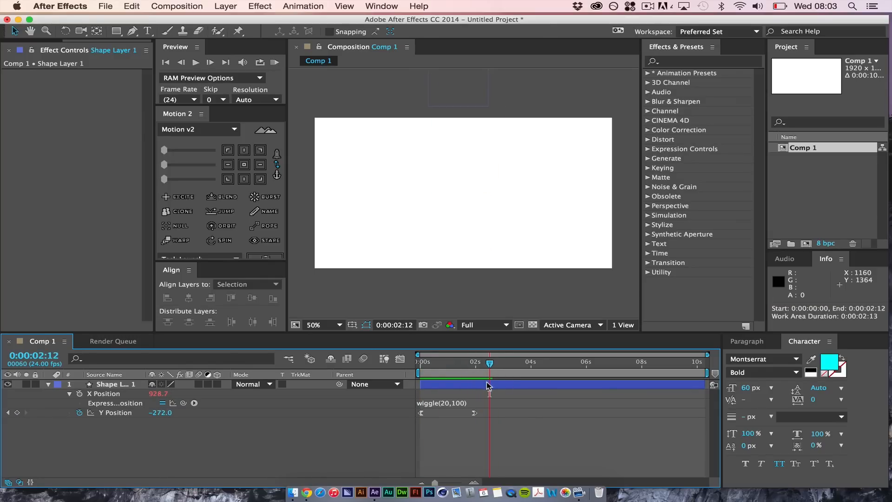
key(n)
key(space)
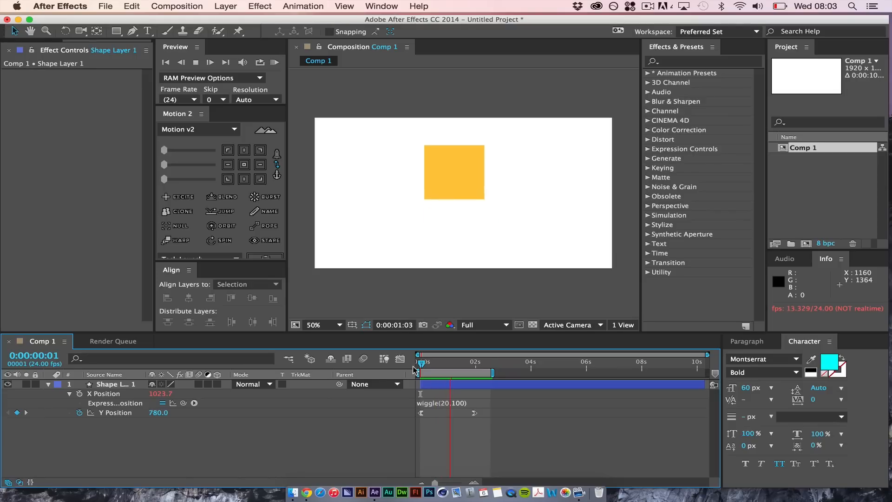
key(space)
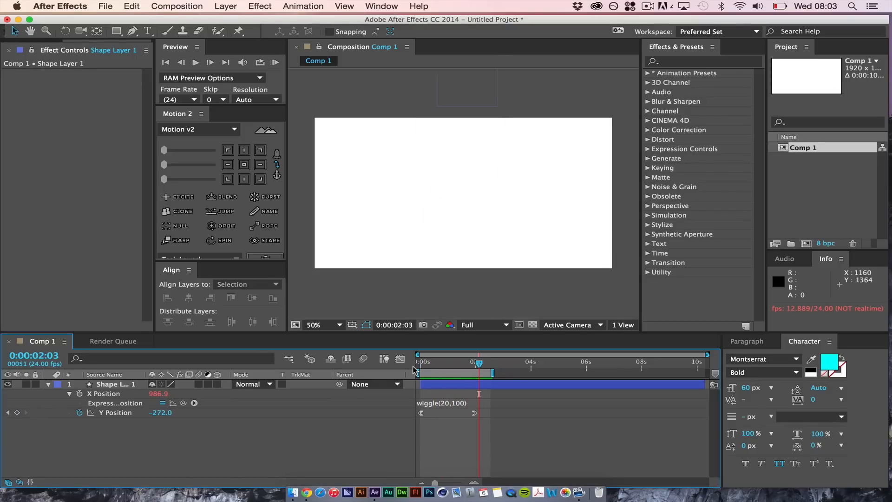
Apply a Slider Control effect to the shape layer and rename the effect Wiggle Control
click(125, 384)
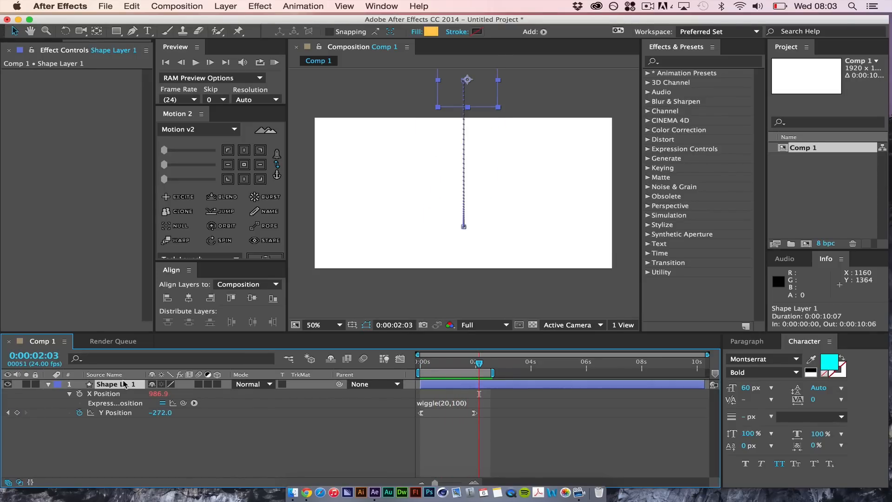
click(689, 65)
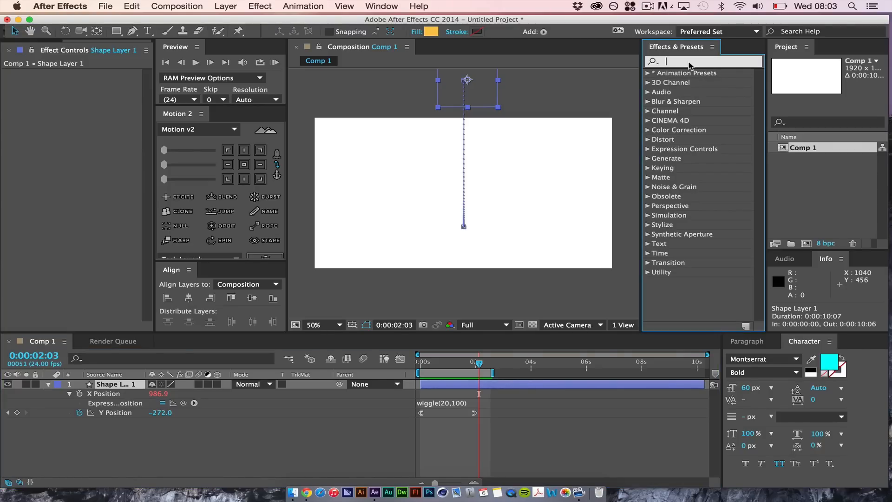
text(slider)
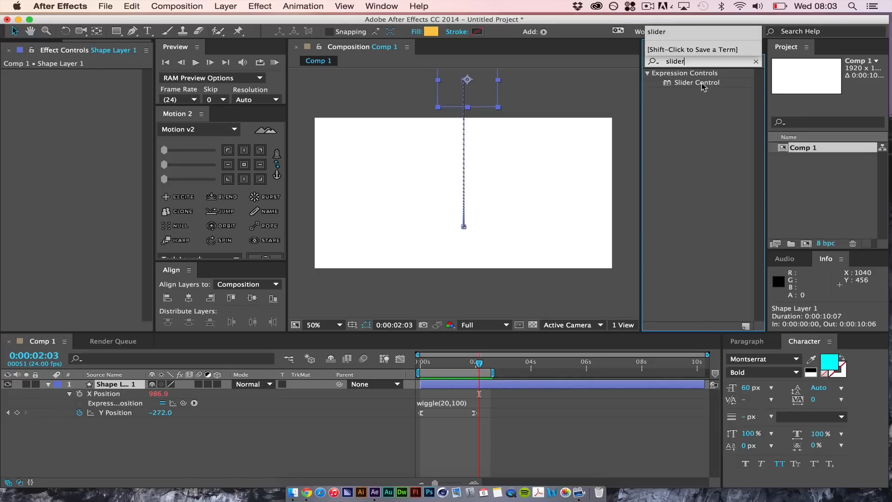
drag(703, 86, 69, 95)
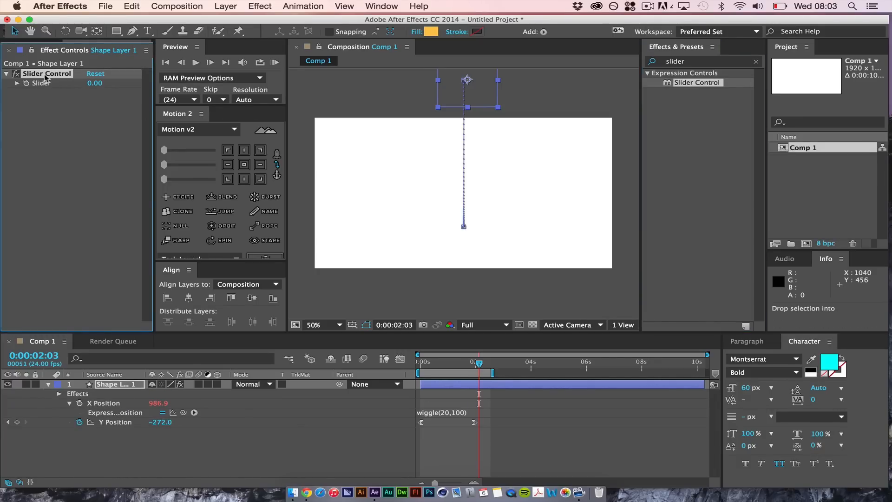
key(Return)
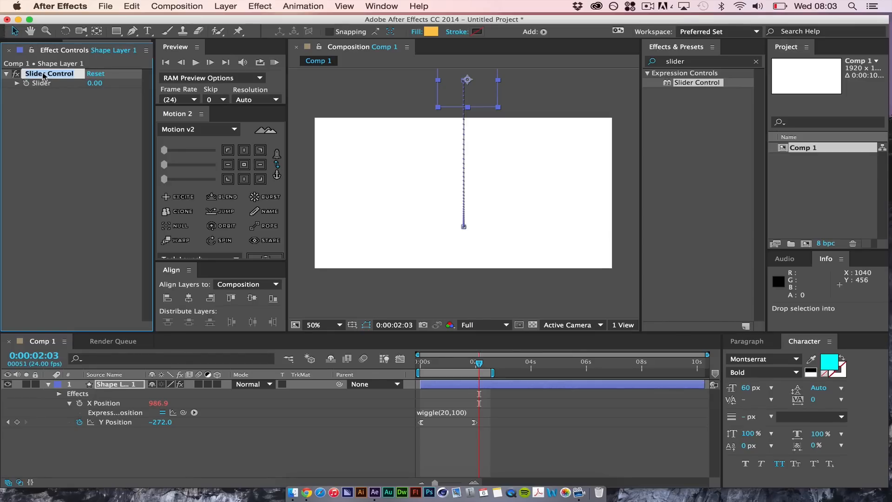
text(Wigg)
key(Return)
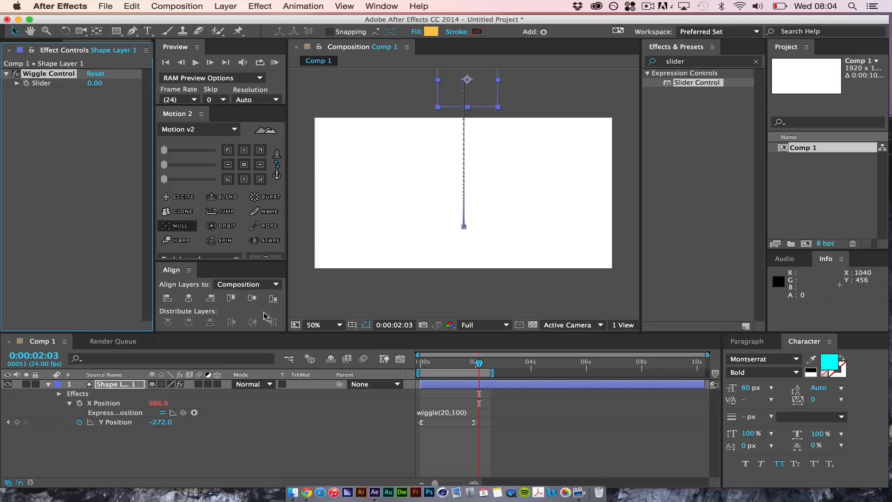
Replace the amplitude 100 in the X Position wiggle expression with a link to the Wiggle Control's Slider
click(459, 413)
click(457, 412)
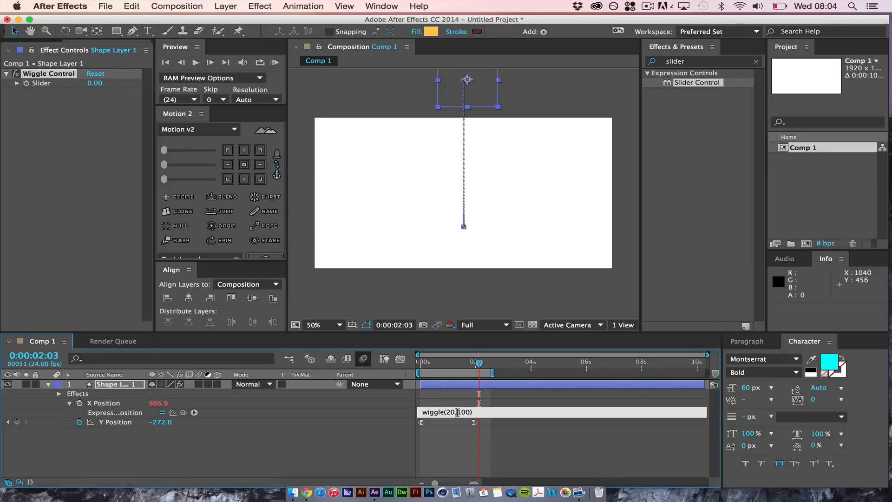
drag(457, 412, 469, 412)
drag(183, 412, 41, 84)
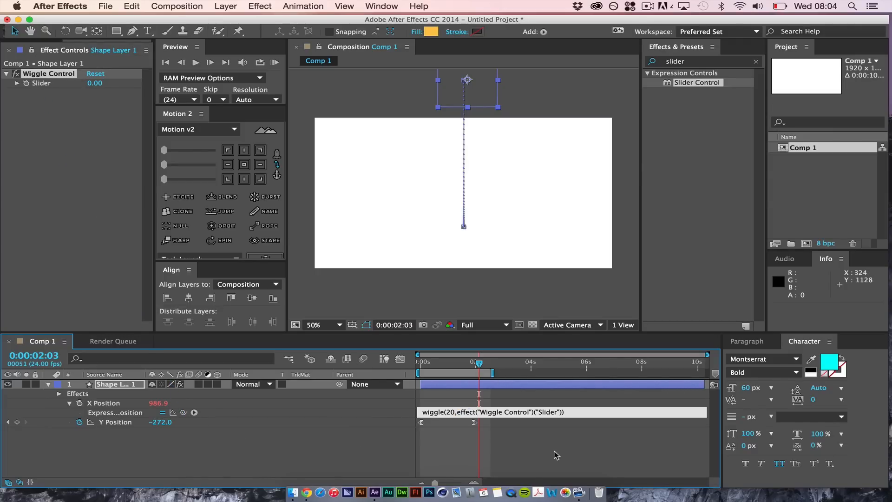
click(498, 456)
Preview the rectangle's movement from the start of the timeline with the slider-driven expression
drag(479, 363, 436, 370)
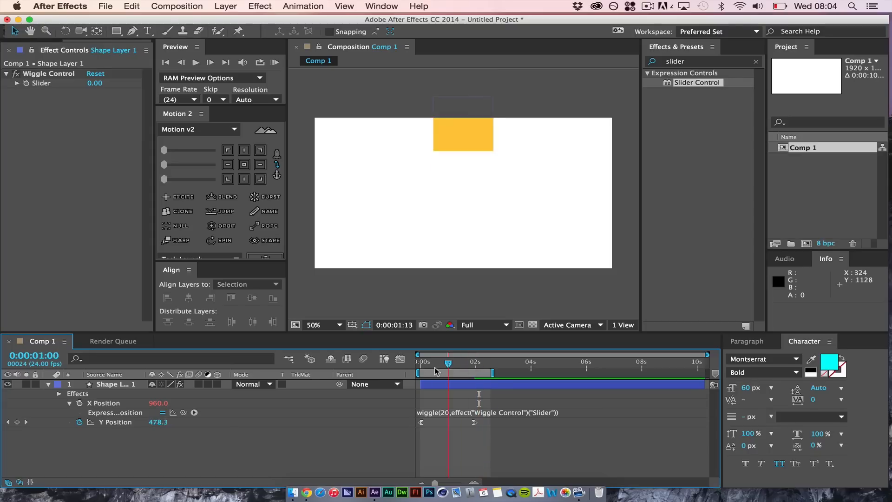
key(KP_0)
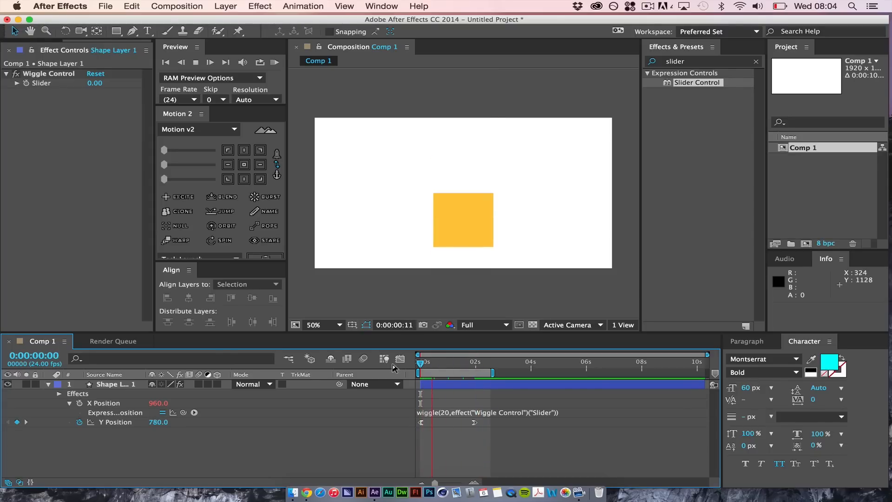
key(space)
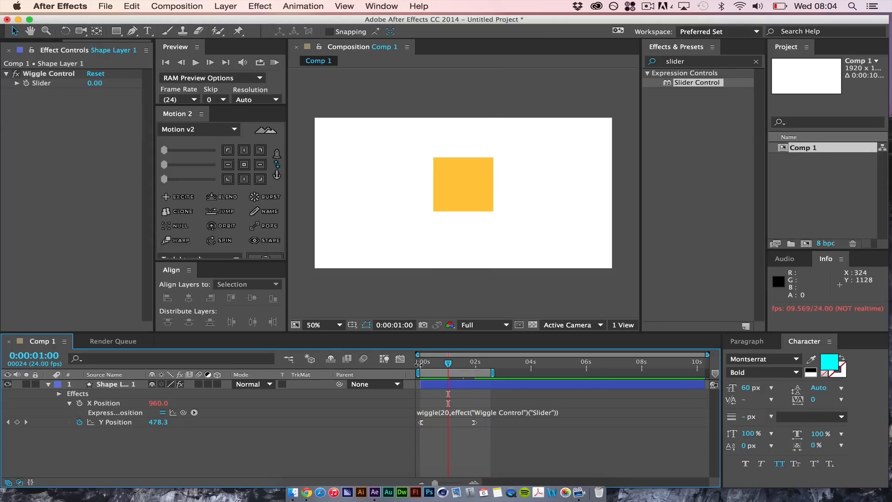
Keyframe the Wiggle Control slider at 0 at the start of the timeline and at 206 at 0:00:00:10
drag(448, 369, 419, 365)
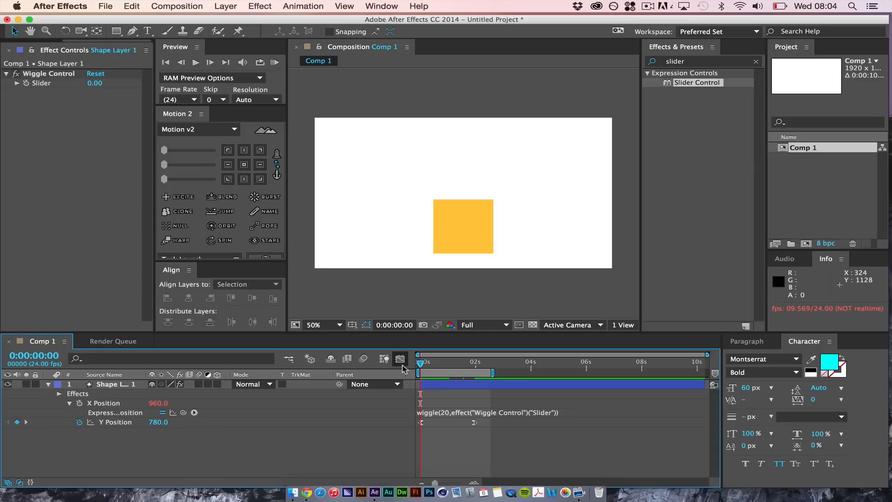
click(26, 84)
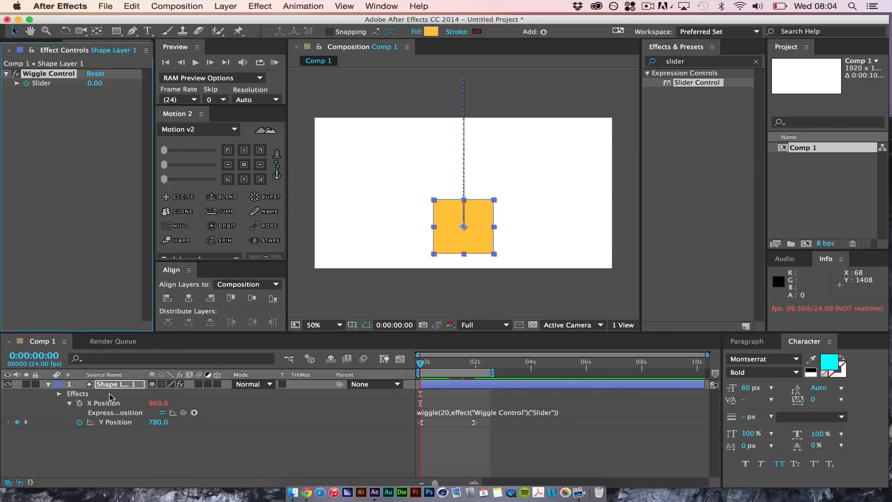
key(u)
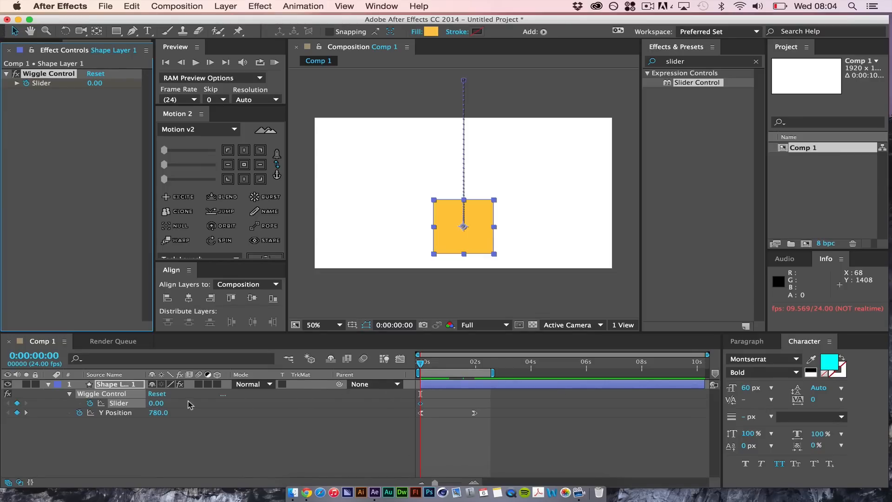
drag(420, 362, 431, 370)
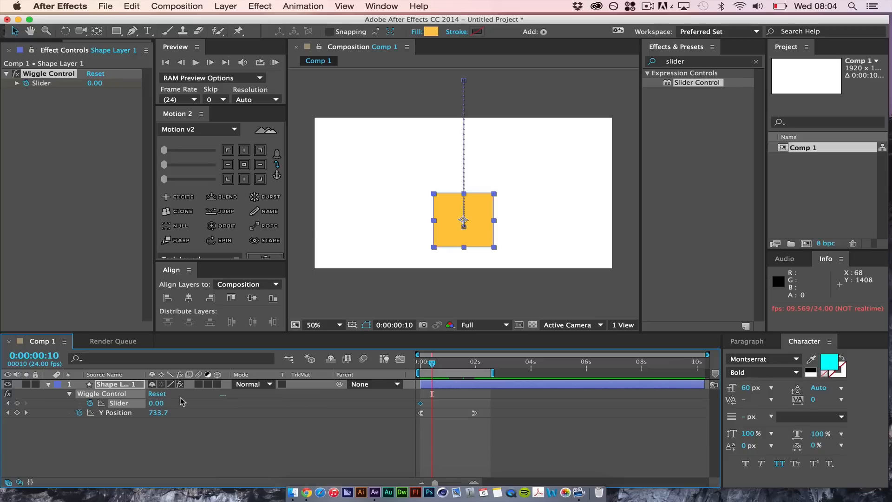
drag(155, 399, 288, 404)
click(454, 444)
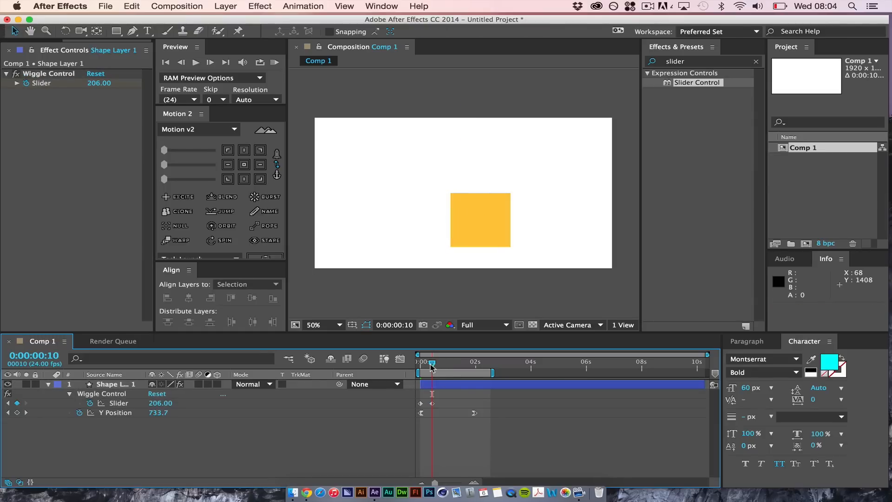
Preview the wiggling movement and add a slider keyframe of 0 at 0:00:01:23, on the last Y Position keyframe
key(space)
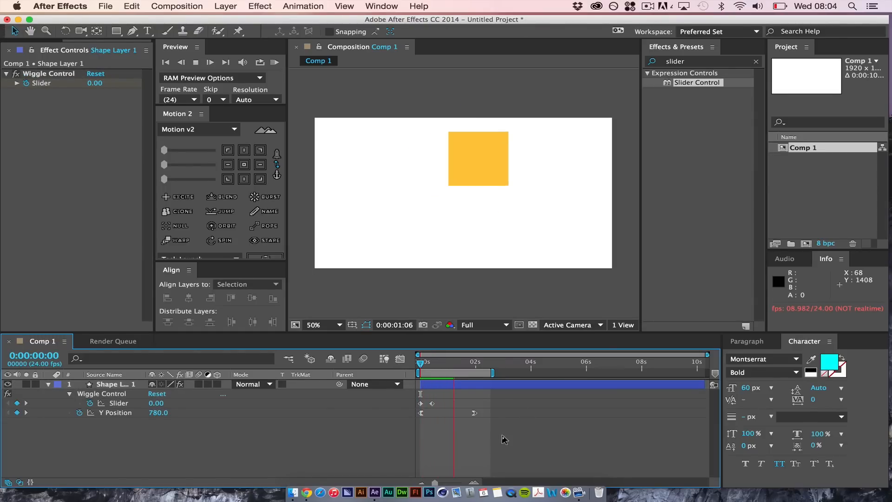
key(space)
drag(466, 367, 474, 367)
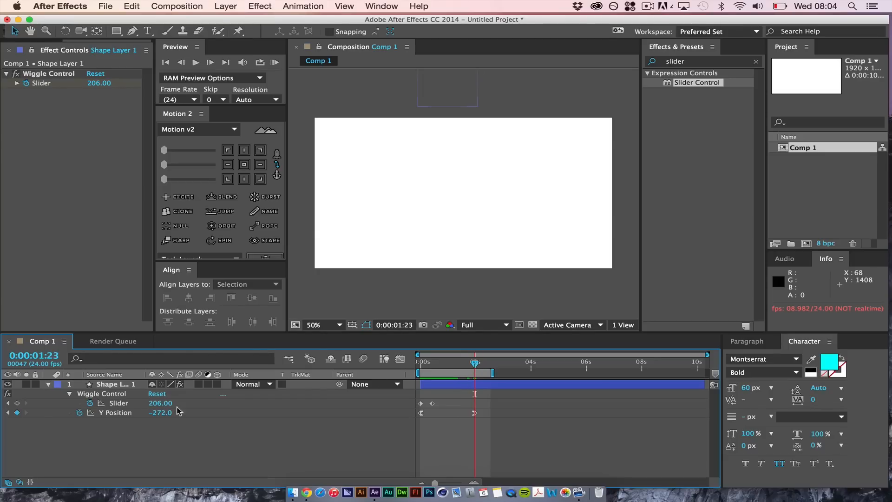
key(Return)
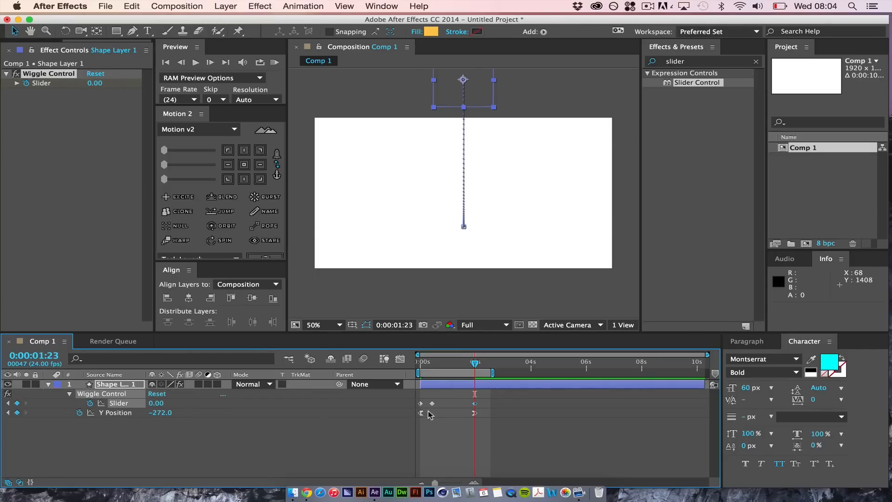
click(511, 430)
Preview the fading wiggle from the start and set the slider keyframe at 0:00:00:10 to 100
drag(474, 367, 406, 368)
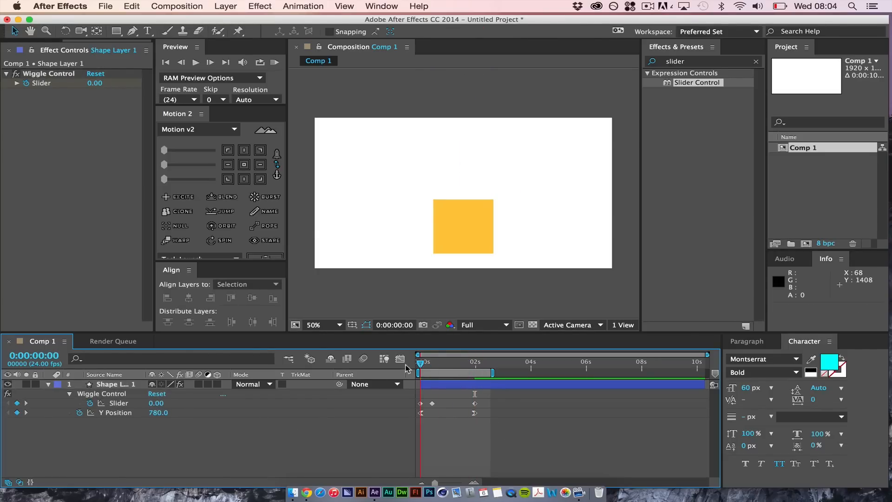
key(space)
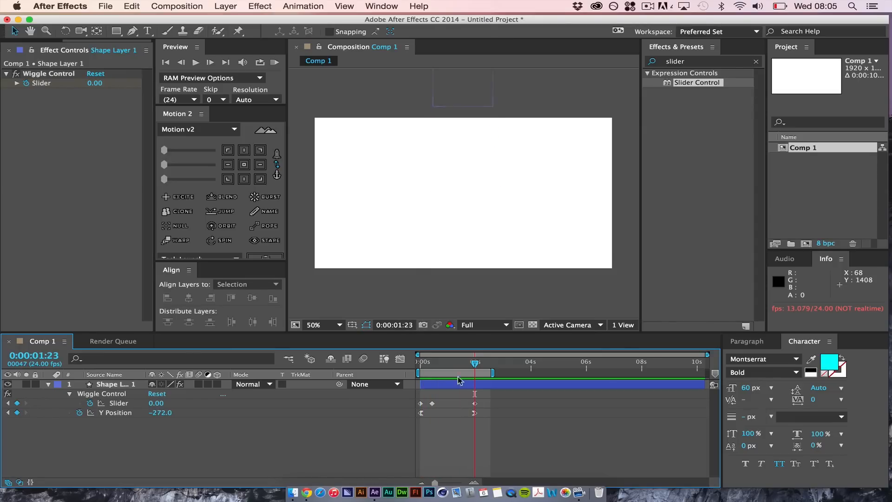
drag(439, 363, 433, 367)
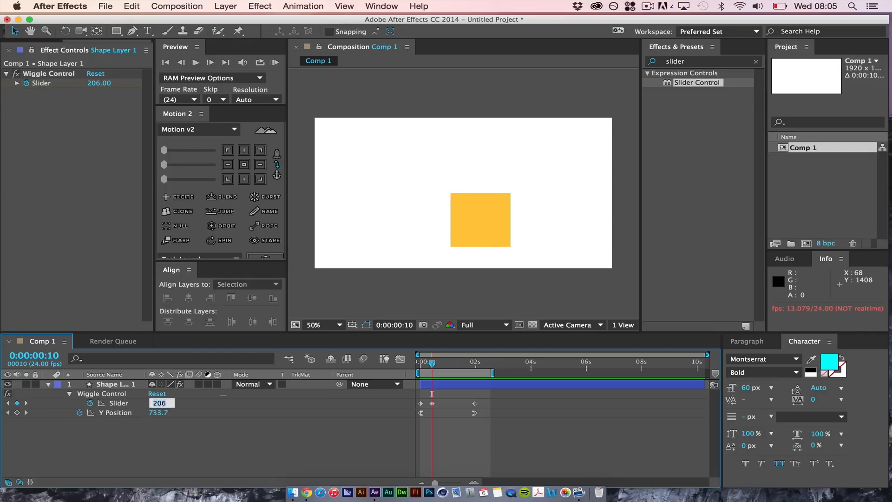
text(100)
key(Return)
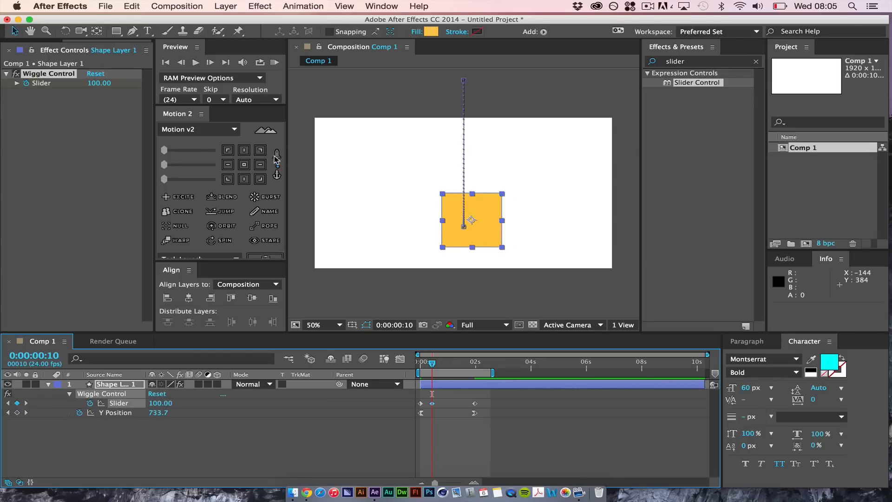
Run a RAM preview of the work area, replay the reduced wiggle, and deselect the layer
click(275, 62)
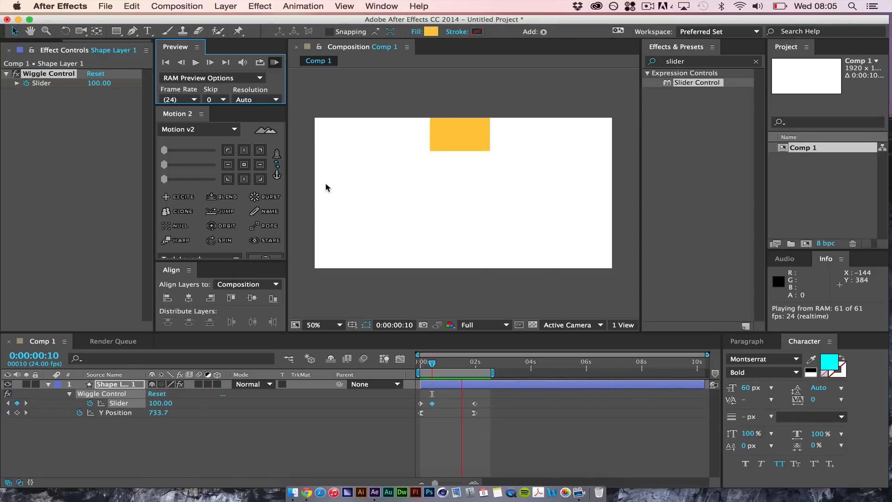
key(space)
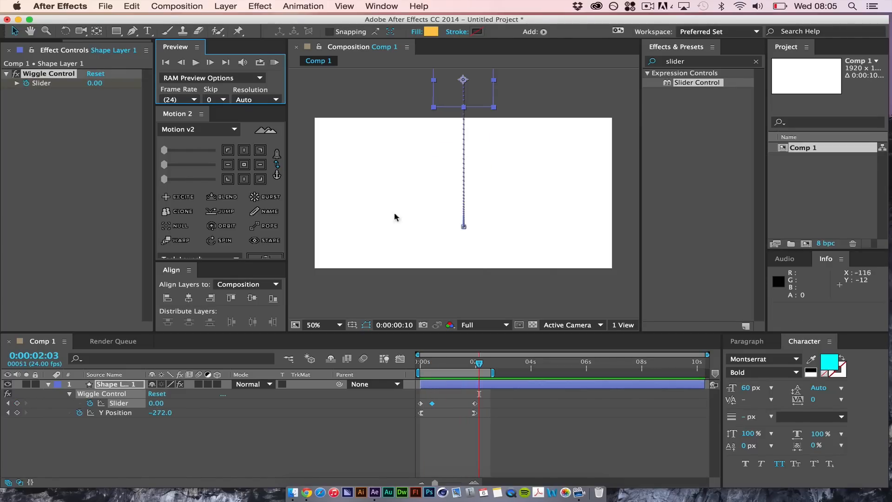
click(481, 364)
key(space)
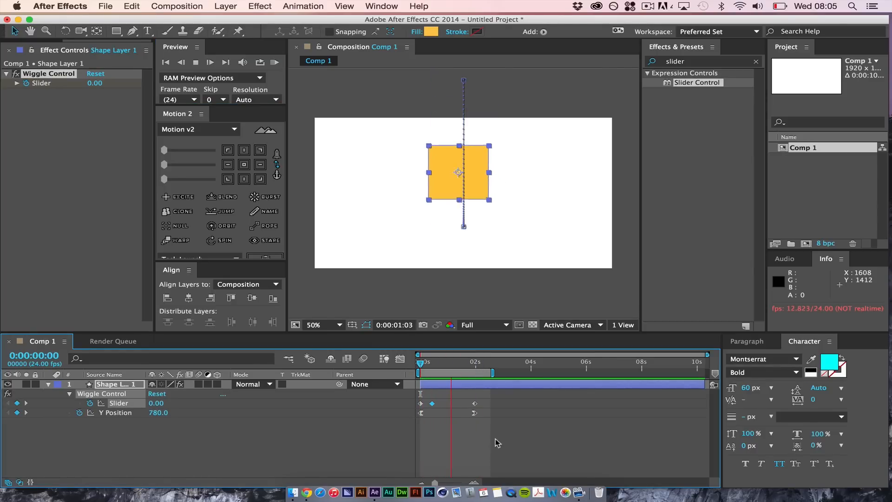
key(space)
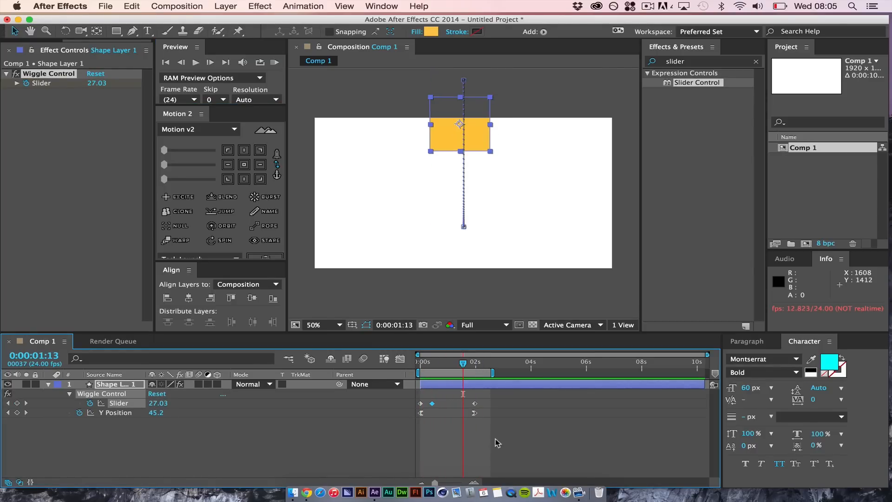
click(497, 443)
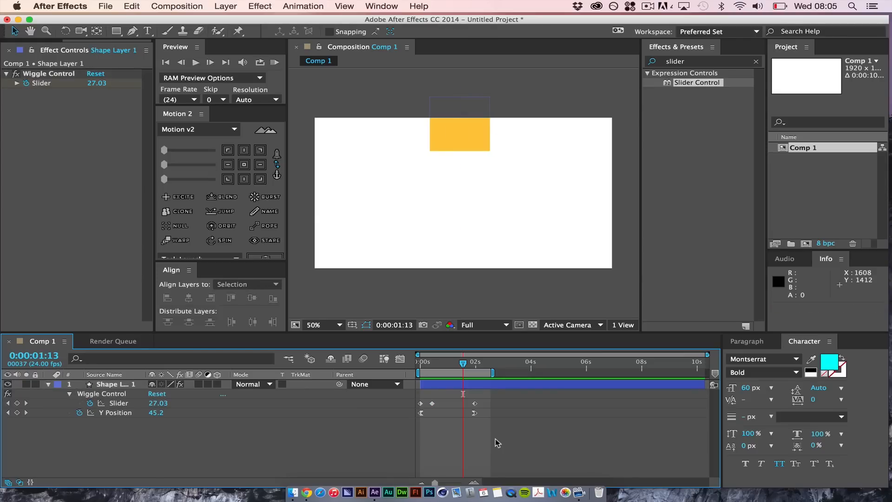